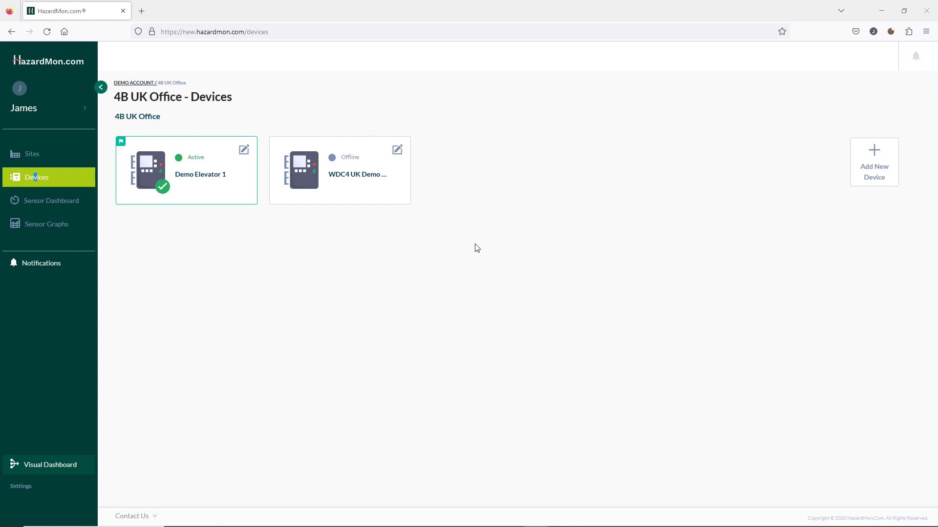
Search Demo Elevator 1's historical readings for 2022-12-06 at 12:00
{"action": "left_click", "coordinate": [209, 176]}
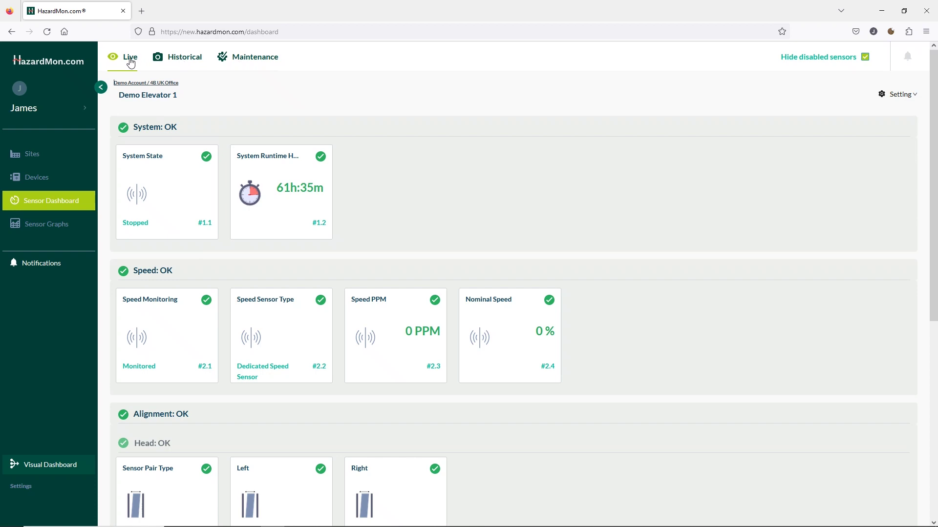
{"action": "left_click", "coordinate": [198, 62]}
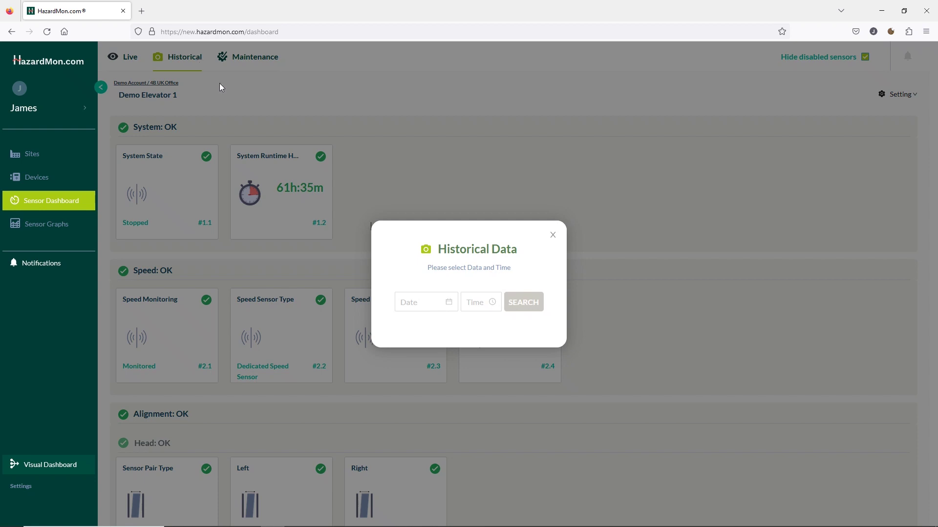
{"action": "left_click", "coordinate": [446, 302]}
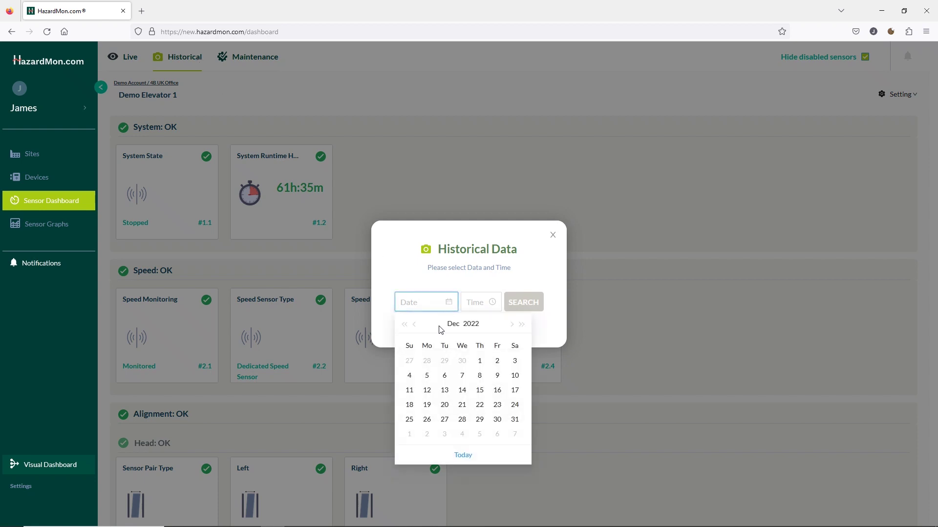
{"action": "left_click", "coordinate": [443, 377]}
{"action": "left_click", "coordinate": [489, 307]}
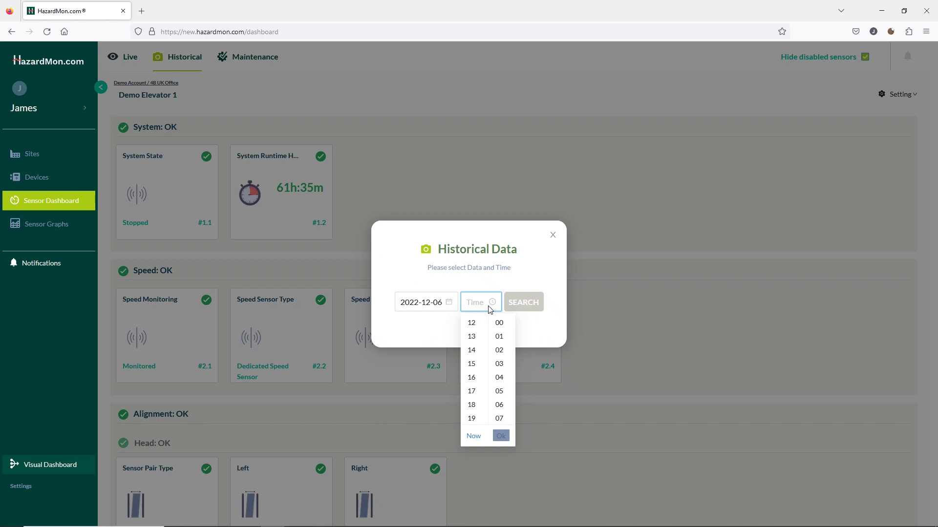
{"action": "left_click", "coordinate": [471, 323]}
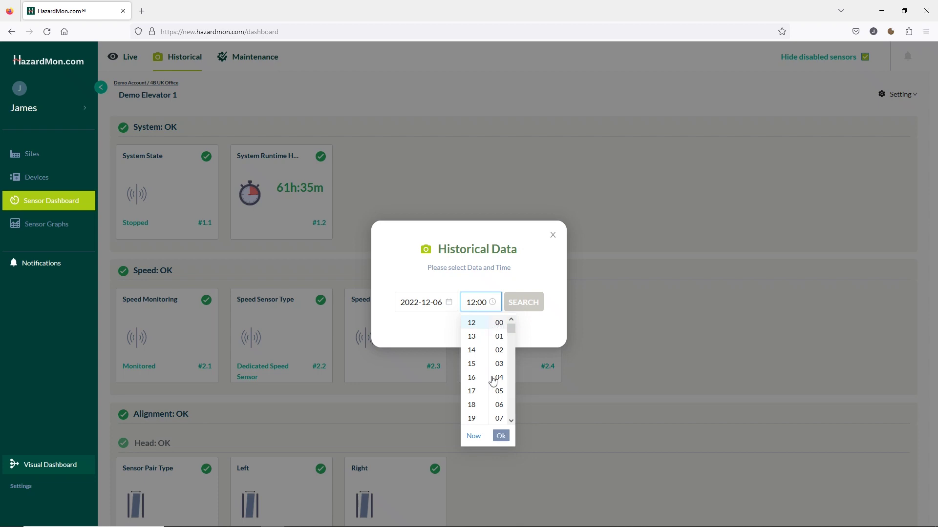
{"action": "left_click", "coordinate": [500, 435]}
{"action": "left_click", "coordinate": [511, 300]}
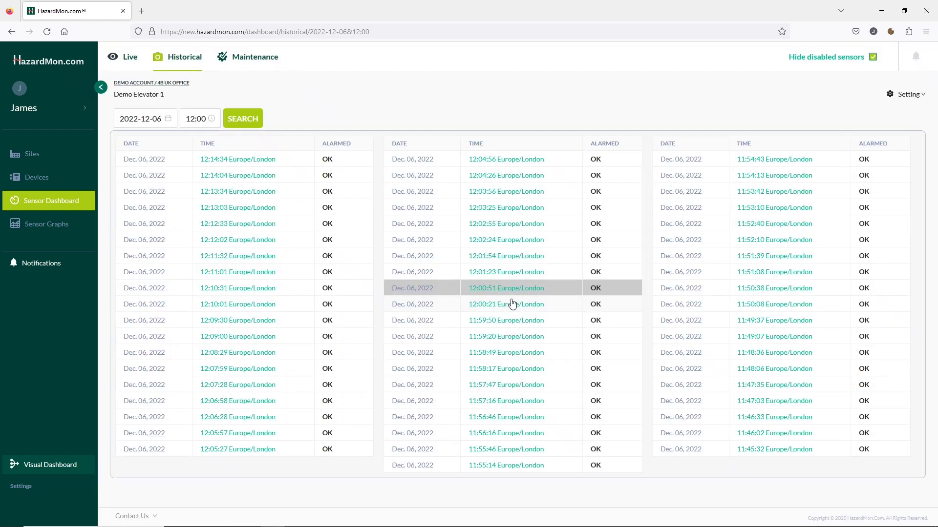
Open the 12:00:21 snapshot's Nominal Speed graph, then show all graphs for the elevator
{"action": "left_click", "coordinate": [508, 305]}
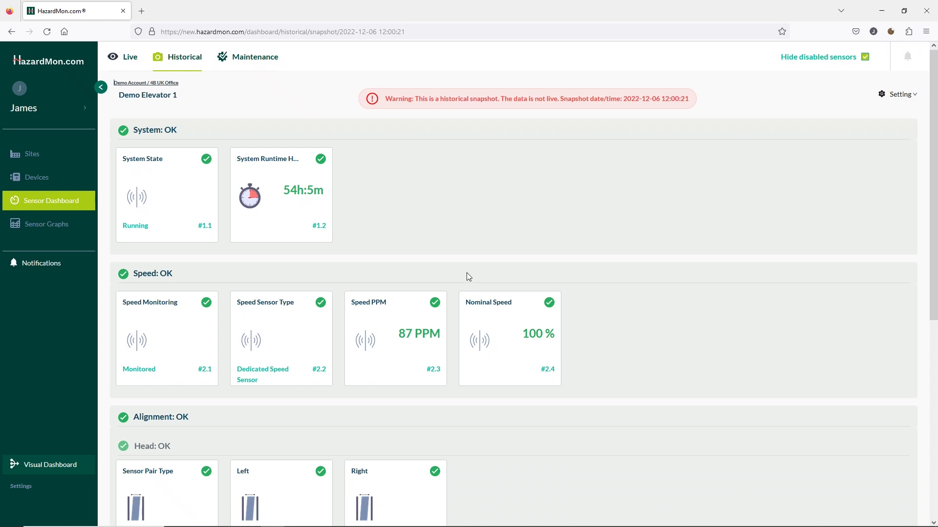
{"action": "left_click", "coordinate": [495, 323]}
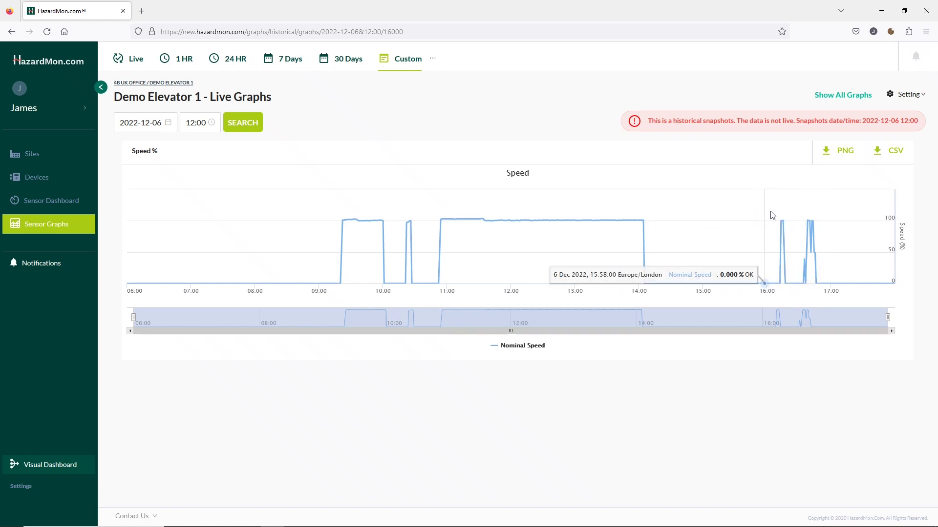
{"action": "left_click", "coordinate": [832, 97]}
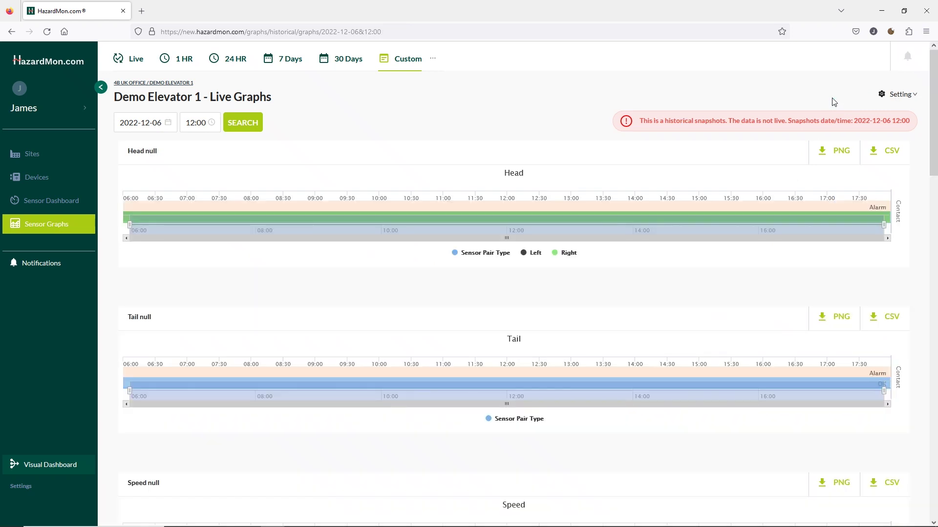
Zoom the Temperature graph to late afternoon, then go back to the Sensor Dashboard
{"action": "scroll", "coordinate": [732, 166], "scroll_direction": "down", "scroll_amount": 12}
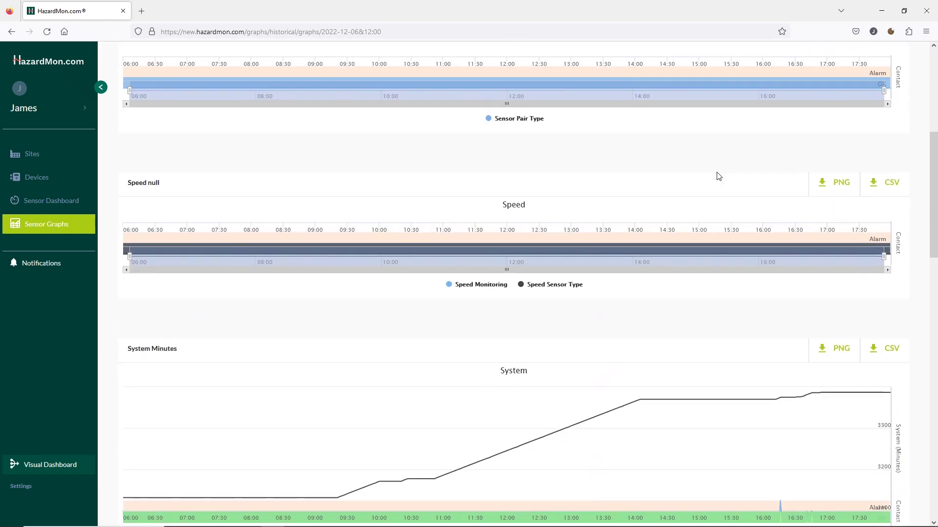
{"action": "scroll", "coordinate": [717, 177], "scroll_direction": "down", "scroll_amount": 7}
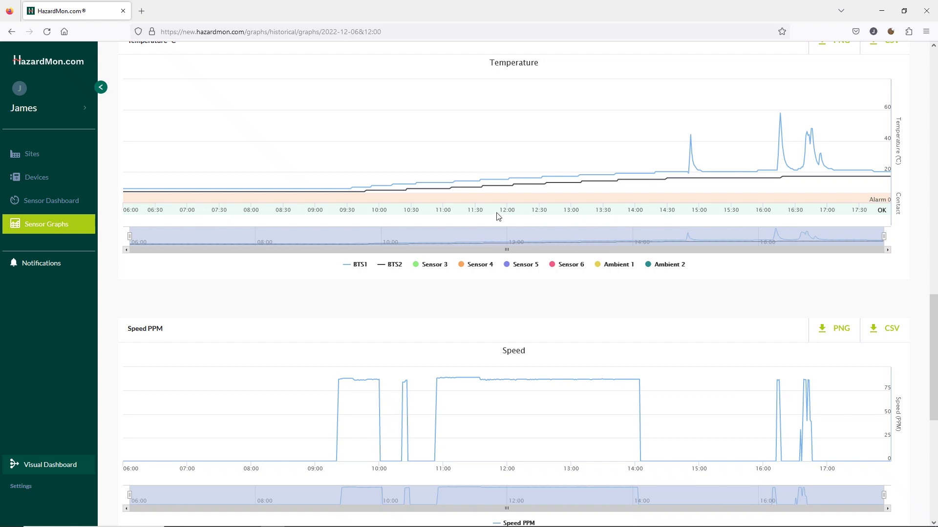
{"action": "left_click_drag", "start_coordinate": [130, 236], "coordinate": [758, 233]}
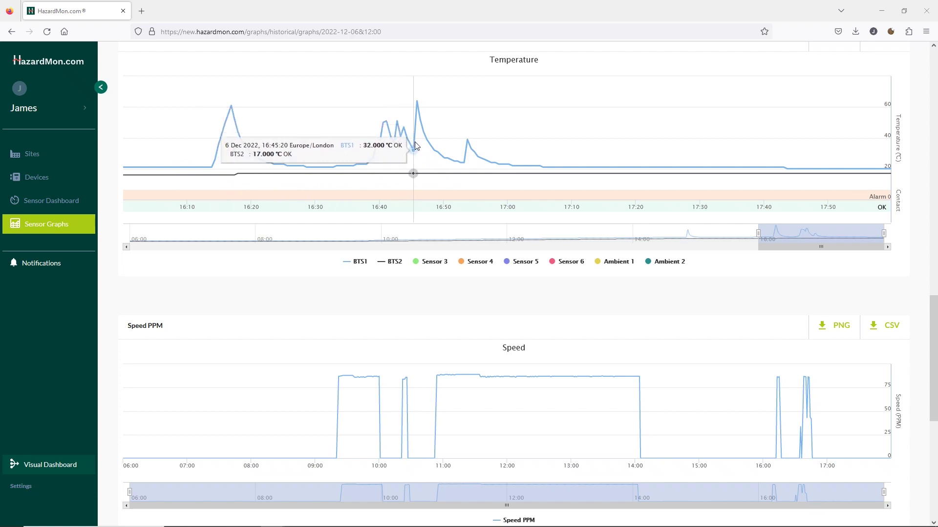
{"action": "left_click", "coordinate": [68, 203]}
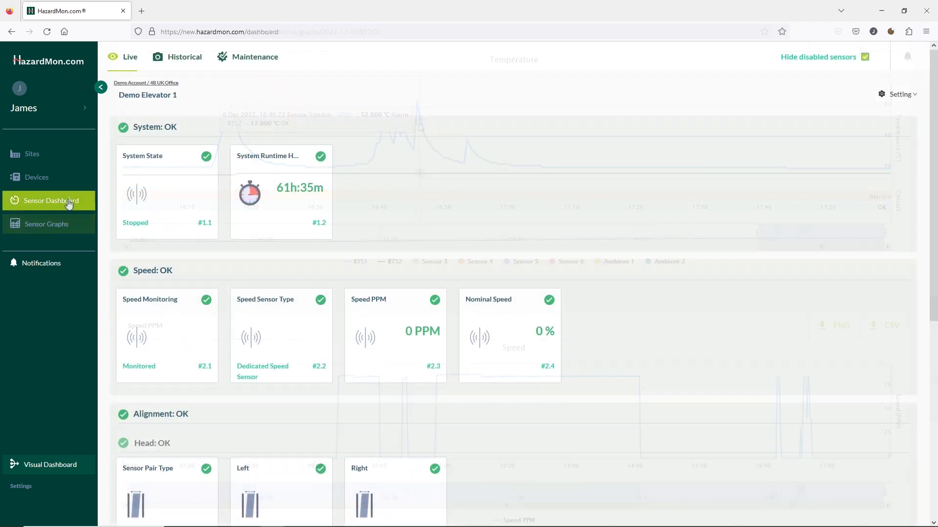
View the 24-hour BTS1 temperature graph, then go to the Analytics page
{"action": "scroll", "coordinate": [163, 239], "scroll_direction": "down", "scroll_amount": 5}
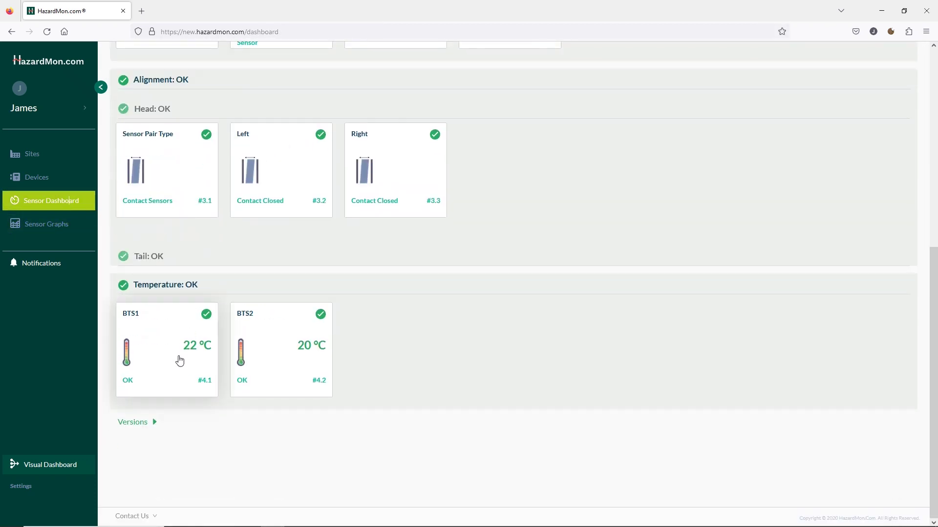
{"action": "left_click", "coordinate": [178, 360]}
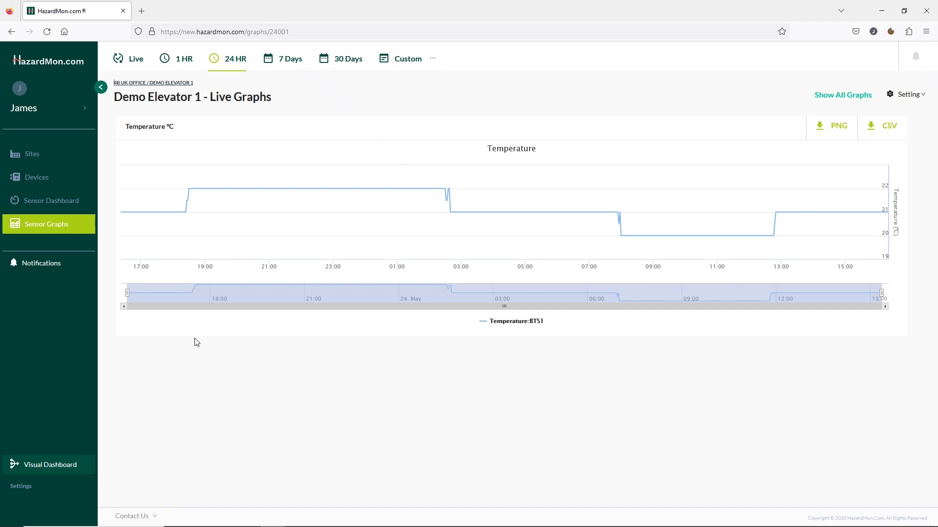
{"action": "left_click", "coordinate": [48, 311]}
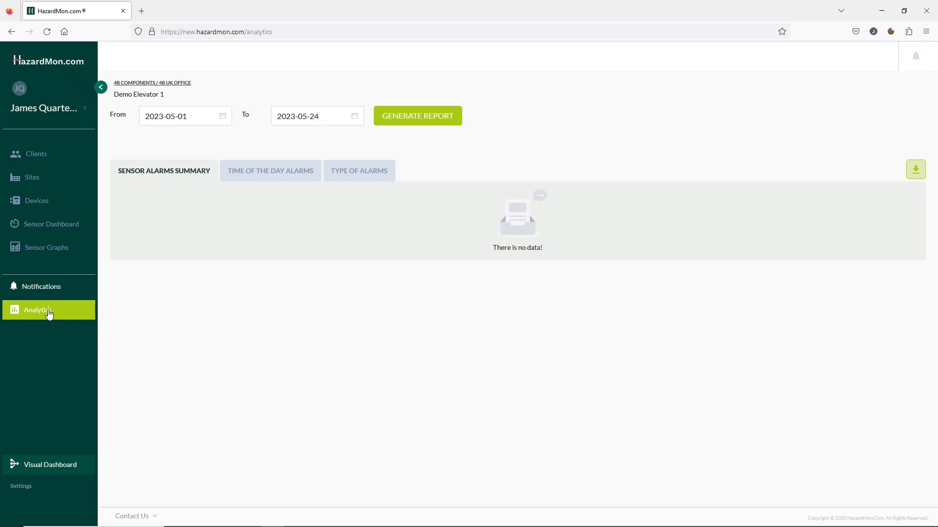
Set the report's From date to 2022-01-01
{"action": "left_click", "coordinate": [175, 116]}
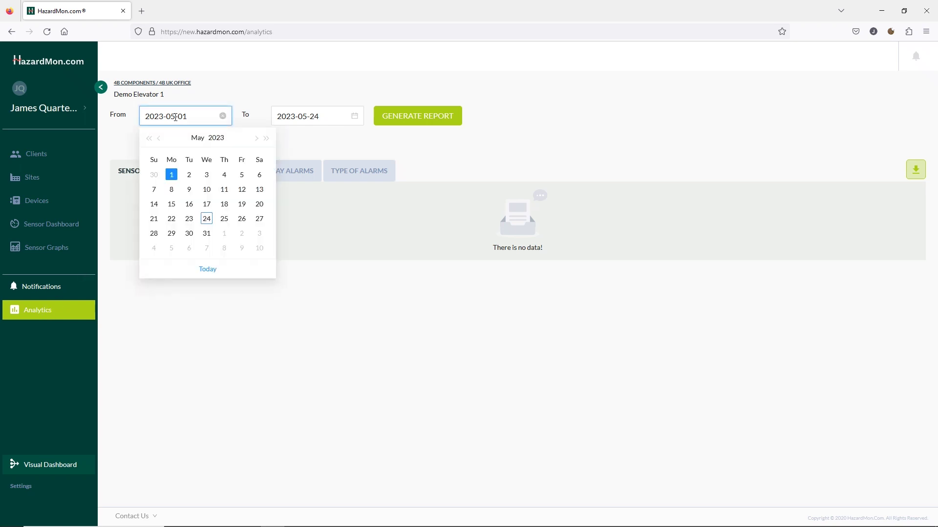
{"action": "left_click", "coordinate": [159, 139]}
{"action": "left_click", "coordinate": [159, 139]}
{"action": "triple_click", "coordinate": [158, 139]}
{"action": "double_click", "coordinate": [159, 139]}
{"action": "triple_click", "coordinate": [159, 139]}
{"action": "double_click", "coordinate": [159, 139]}
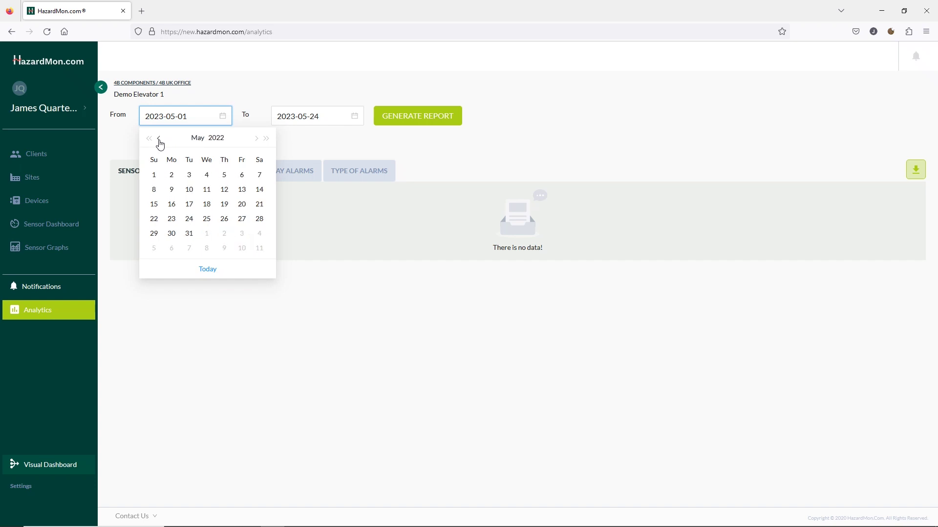
{"action": "double_click", "coordinate": [158, 139]}
{"action": "double_click", "coordinate": [159, 139]}
{"action": "left_click", "coordinate": [259, 175]}
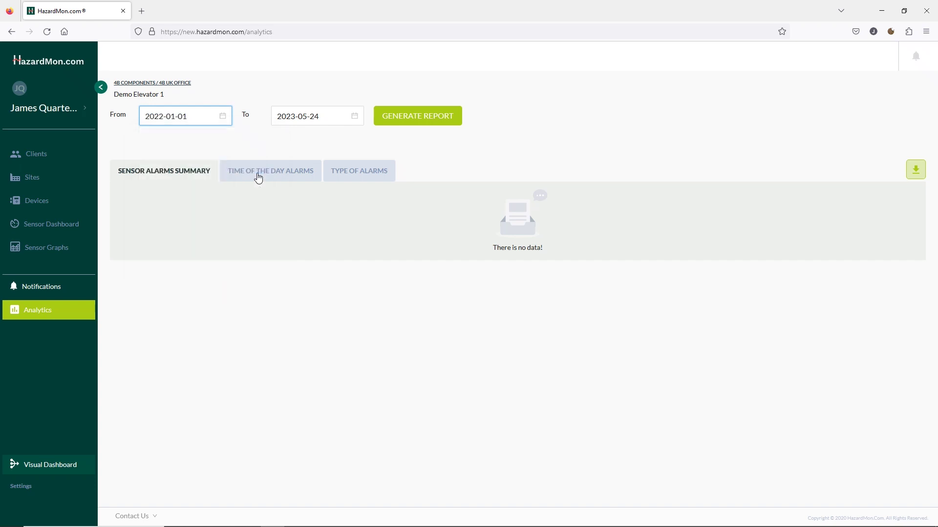
Set the To date to 2022-12-31, generate the report, and view Time of the Day Alarms
{"action": "left_click", "coordinate": [346, 119]}
{"action": "double_click", "coordinate": [292, 139]}
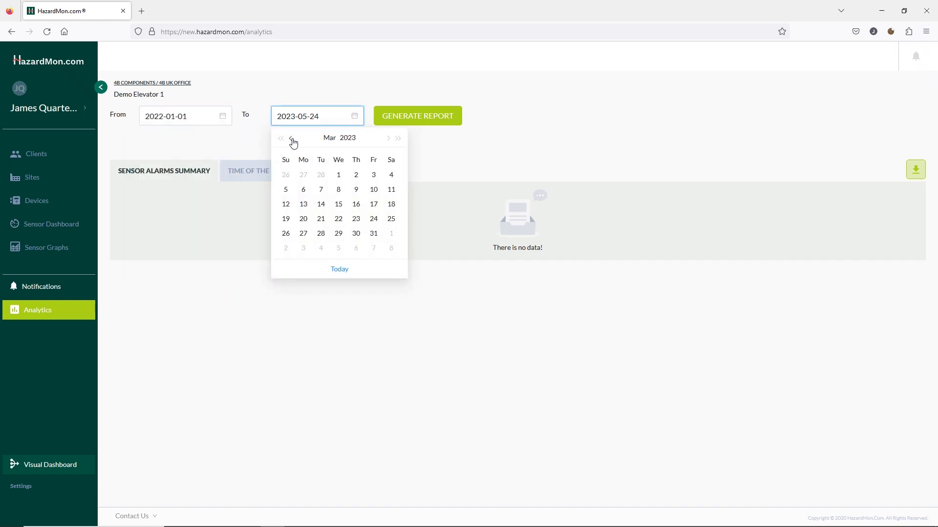
{"action": "triple_click", "coordinate": [292, 139]}
{"action": "left_click", "coordinate": [391, 234]}
{"action": "left_click", "coordinate": [404, 121]}
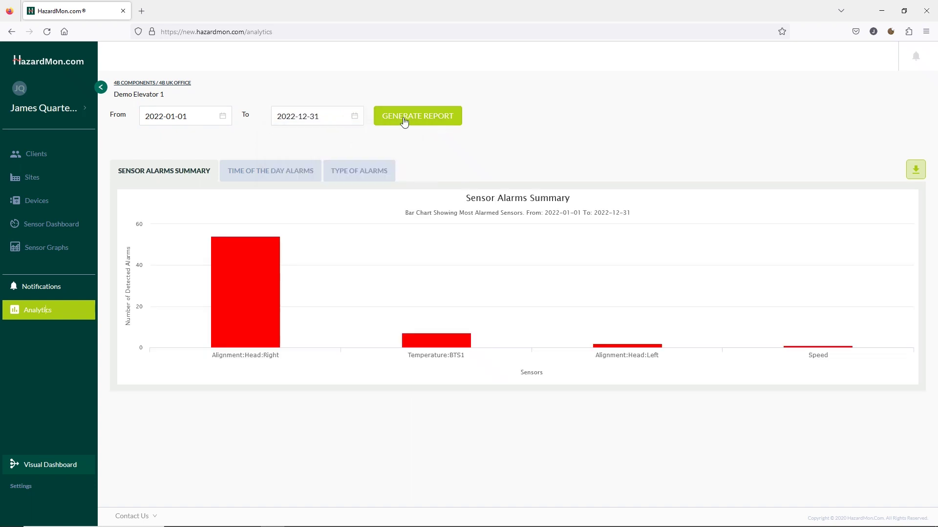
{"action": "mouse_move", "coordinate": [237, 289]}
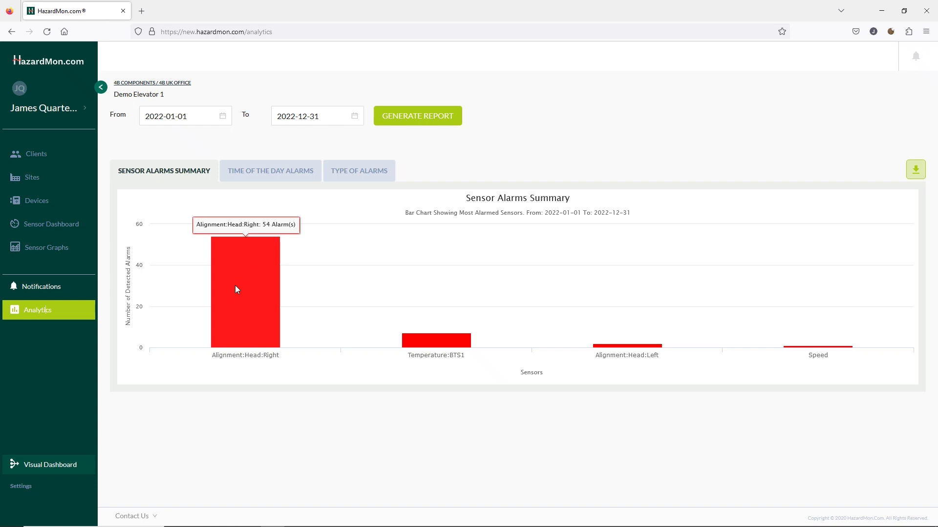
{"action": "left_click", "coordinate": [288, 173]}
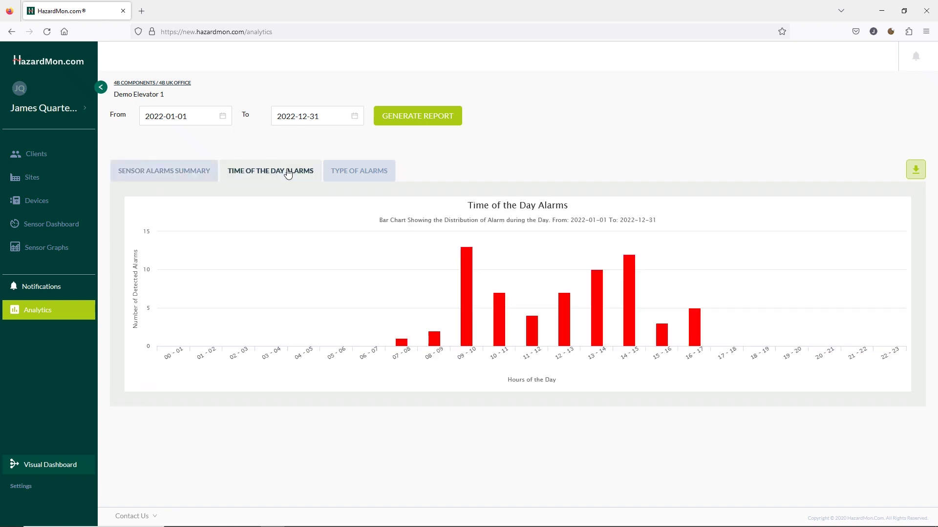
Switch the report to the Type of Alarms breakdown
{"action": "left_click", "coordinate": [353, 173]}
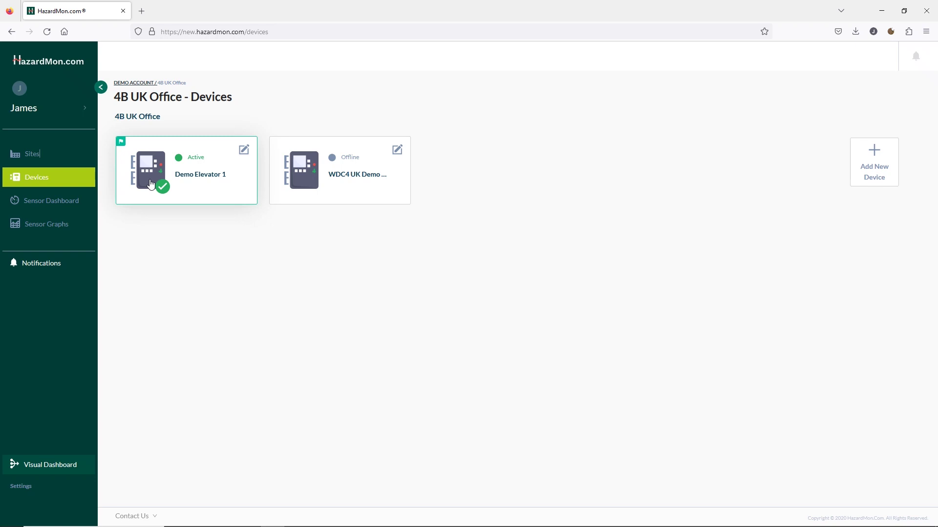
Go to account Settings, then E-mail Alerts, and start a new e-mail notification
{"action": "left_click", "coordinate": [86, 109]}
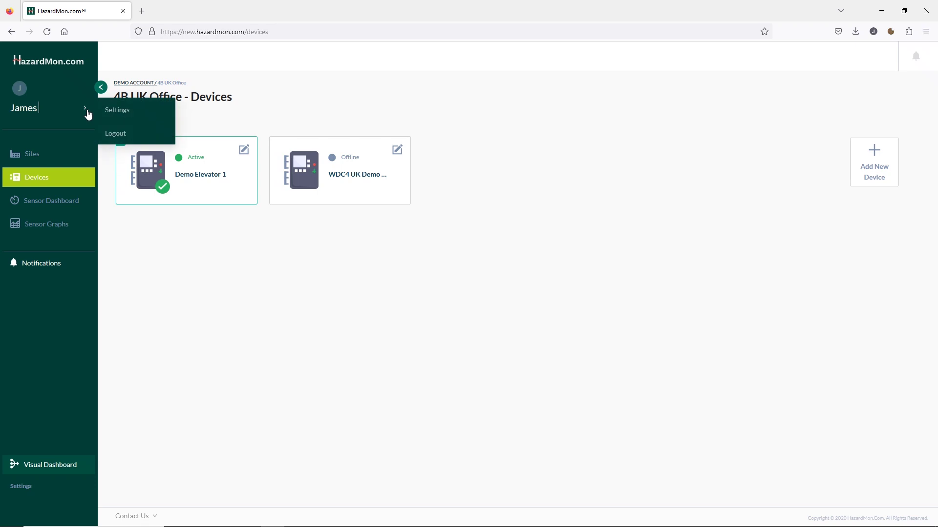
{"action": "left_click", "coordinate": [113, 112]}
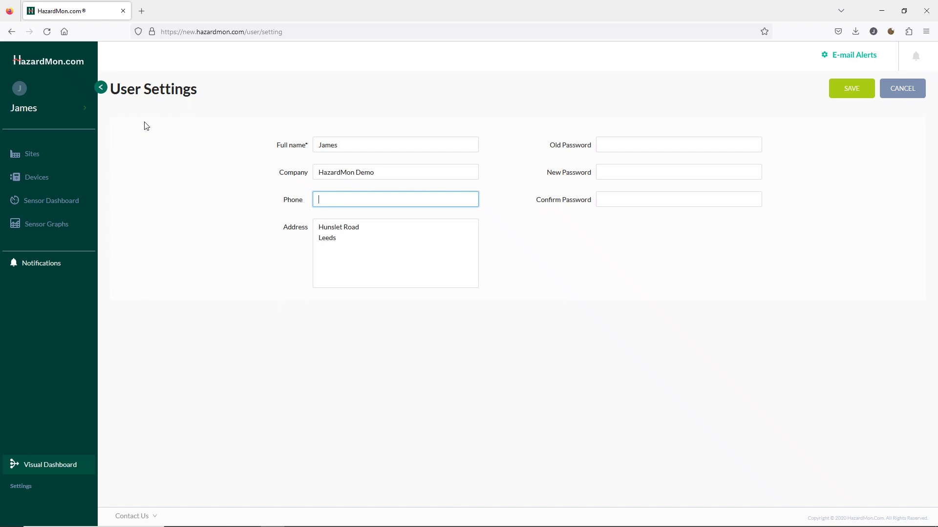
{"action": "left_click", "coordinate": [858, 59]}
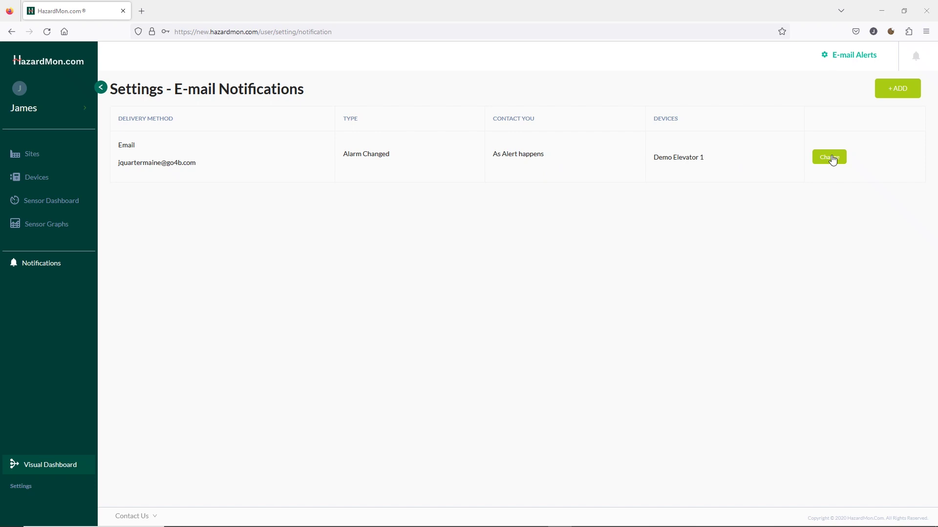
{"action": "left_click", "coordinate": [896, 98]}
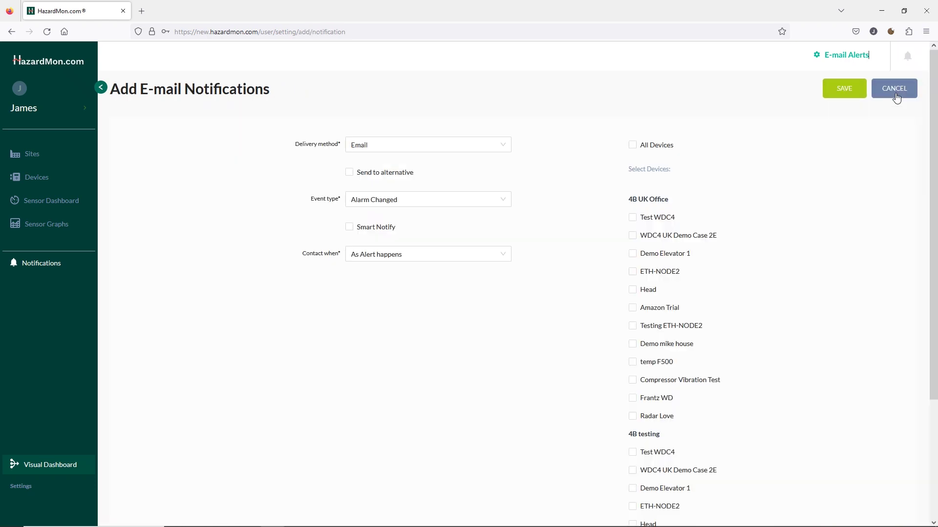
Tick Demo Elevator 1, enable Send to alternative, and keep Alarm Changed and As Alert happens
{"action": "left_click", "coordinate": [633, 254]}
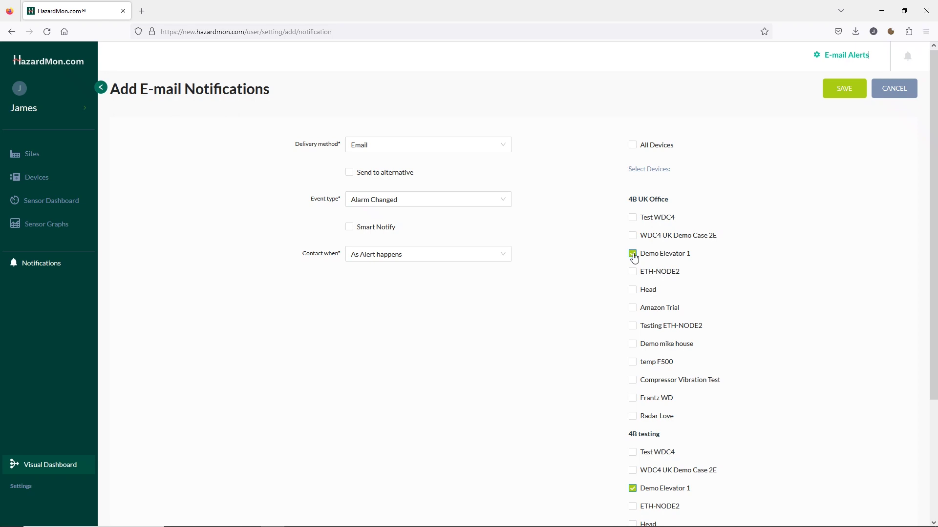
{"action": "left_click", "coordinate": [349, 173]}
{"action": "left_click", "coordinate": [493, 230]}
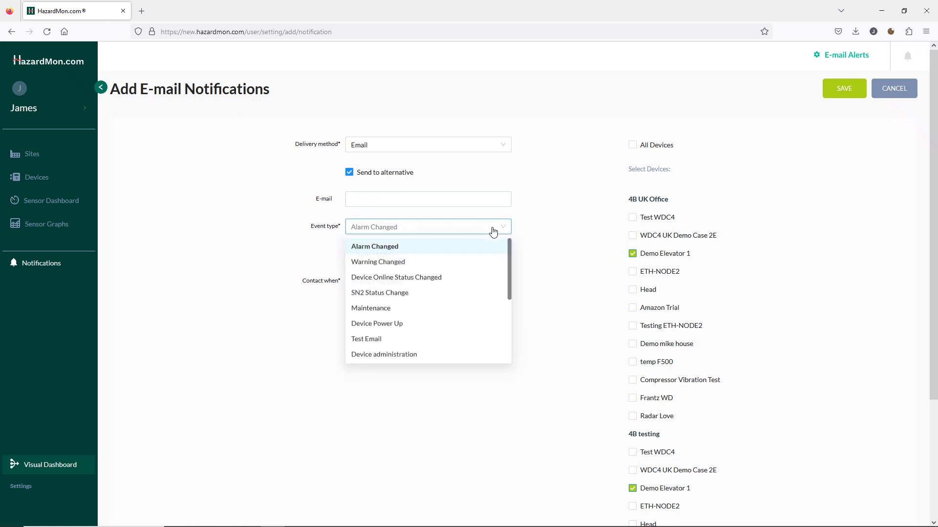
{"action": "left_click", "coordinate": [492, 244]}
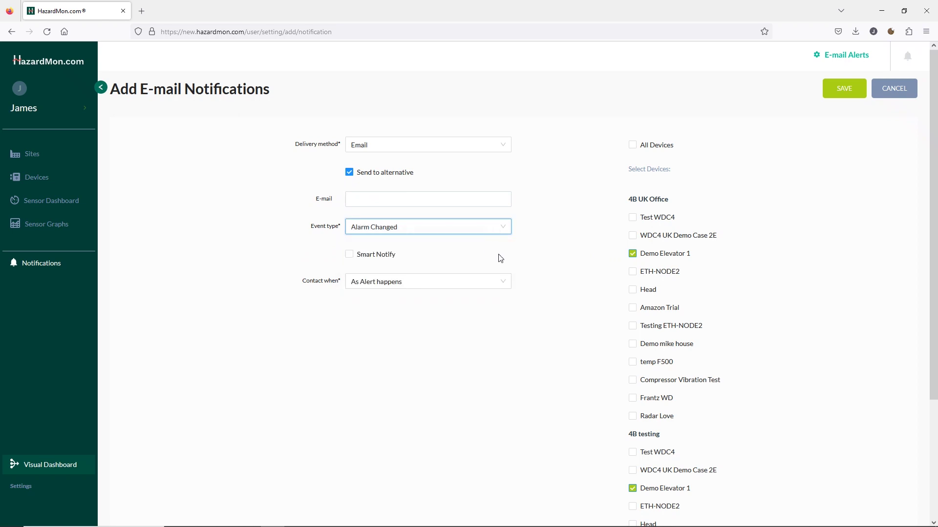
{"action": "left_click", "coordinate": [502, 282]}
{"action": "left_click", "coordinate": [377, 302]}
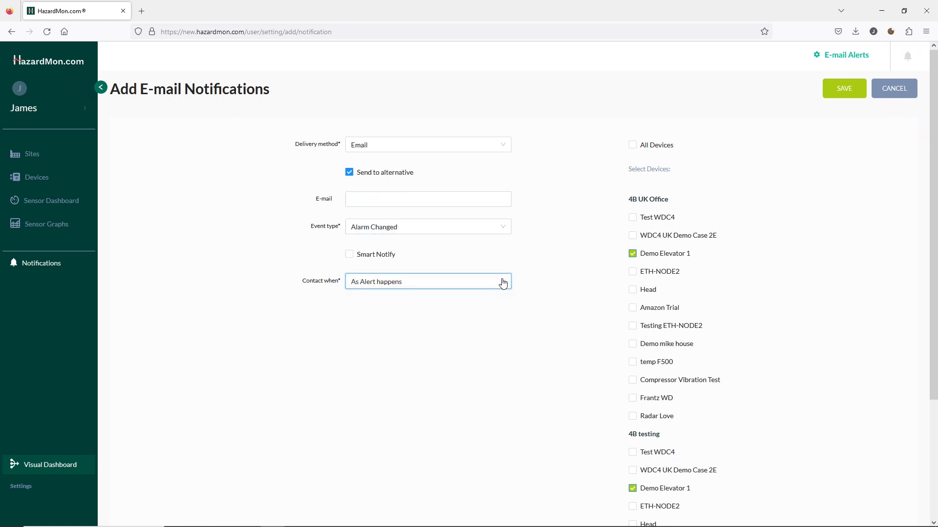